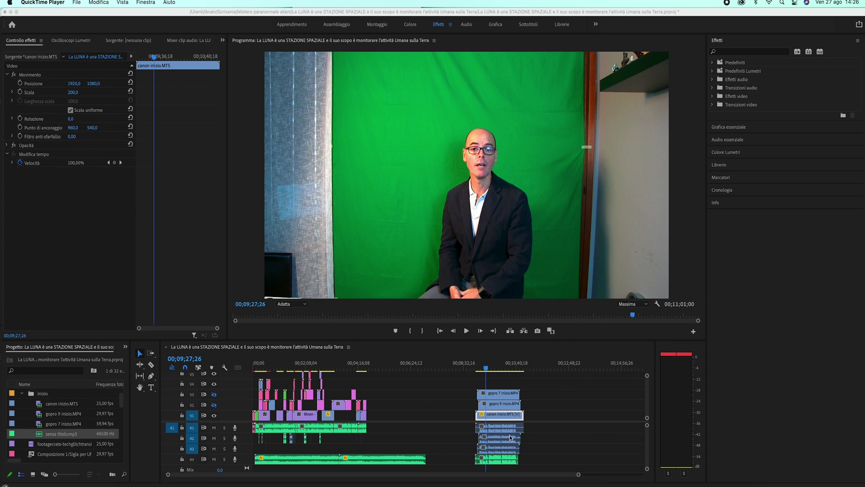
Expand the presenter clip's Opacità settings in Effect Controls and choose the freeform pen mask.
{"action": "left_click", "coordinate": [509, 419]}
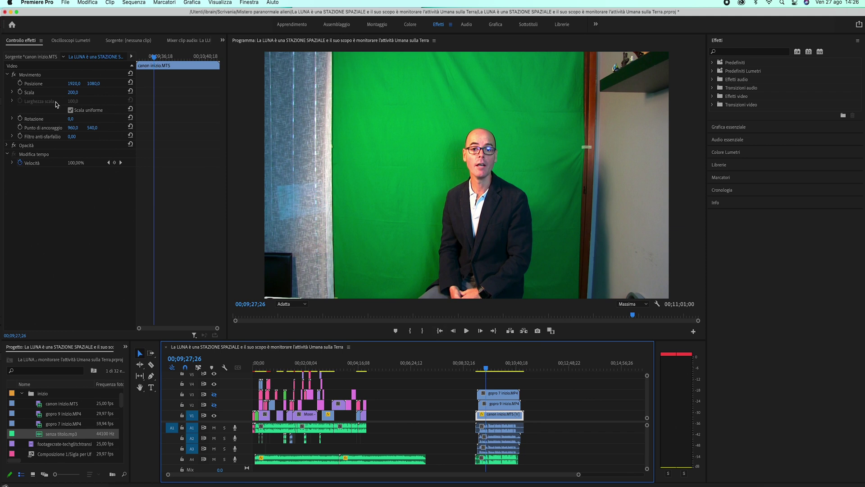
{"action": "left_click", "coordinate": [7, 145]}
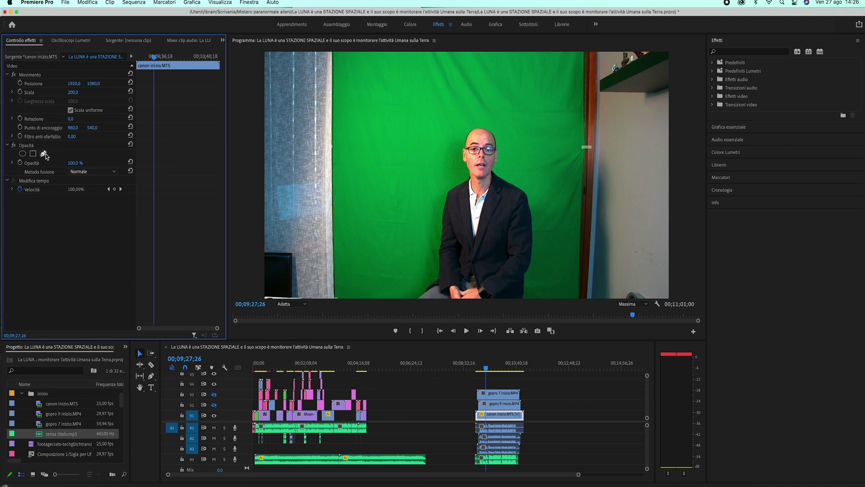
{"action": "left_click", "coordinate": [44, 154]}
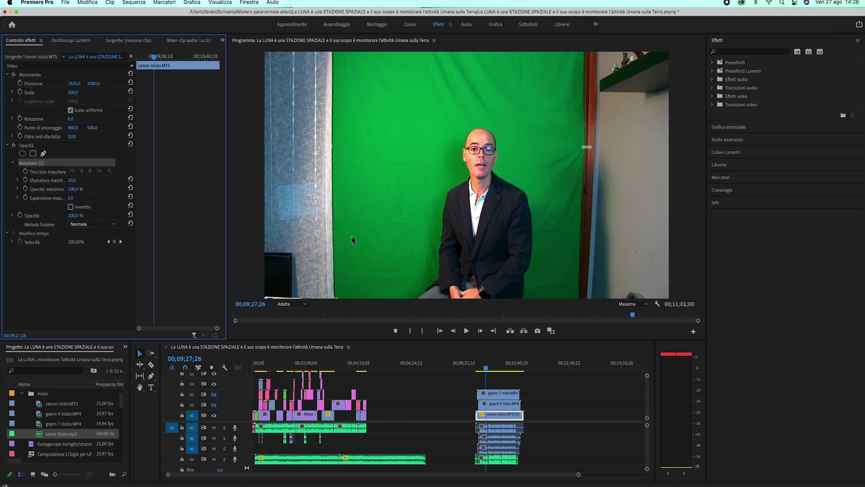
Draw a closed four-corner mask around the green backdrop in the Program monitor, blacking out the room.
{"action": "left_click", "coordinate": [356, 255]}
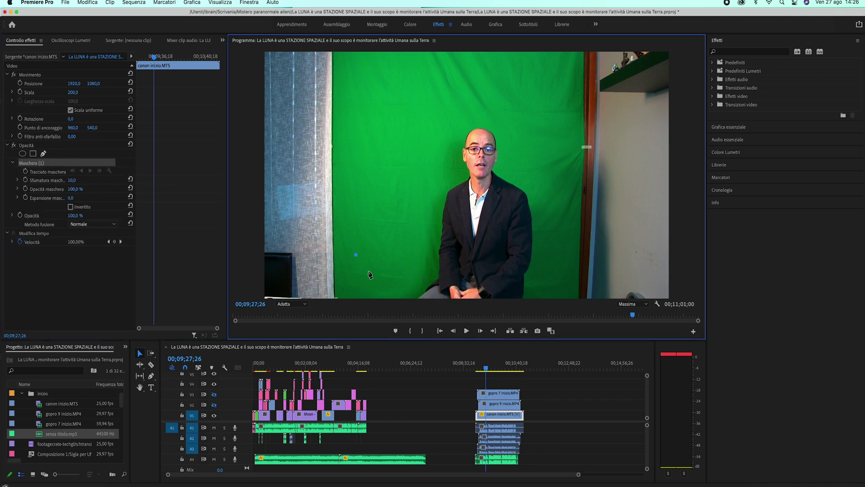
{"action": "left_click", "coordinate": [361, 89]}
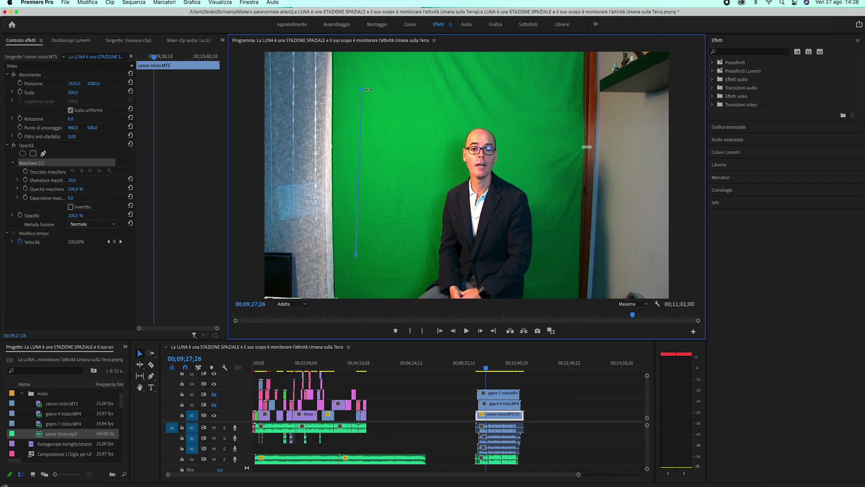
{"action": "left_click", "coordinate": [562, 88]}
{"action": "left_click", "coordinate": [569, 289]}
{"action": "left_click", "coordinate": [361, 291]}
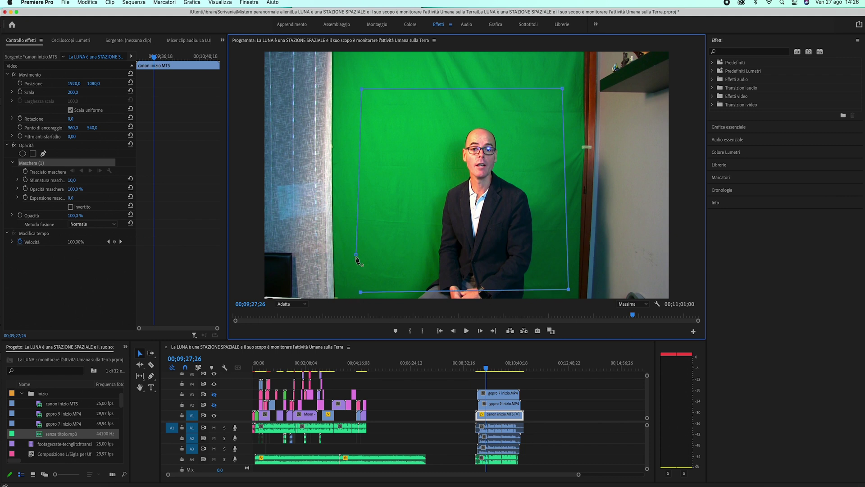
{"action": "left_click", "coordinate": [356, 255]}
{"action": "mouse_move", "coordinate": [307, 265]}
{"action": "left_mouse_down"}
{"action": "mouse_move", "coordinate": [603, 308]}
{"action": "mouse_move", "coordinate": [559, 317]}
{"action": "mouse_move", "coordinate": [566, 314]}
{"action": "left_mouse_up"}
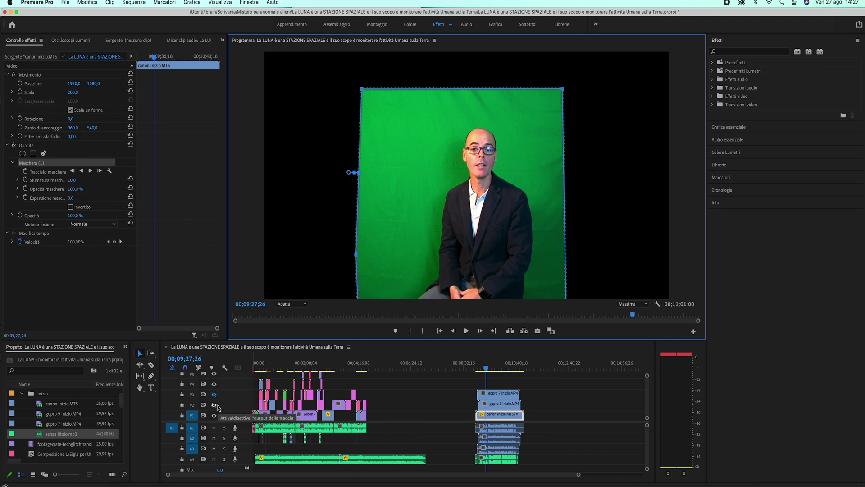
Move canon inizio.MTS up to V4 above the GoPro clips and hide tracks V2 and V3.
{"action": "left_click", "coordinate": [217, 406]}
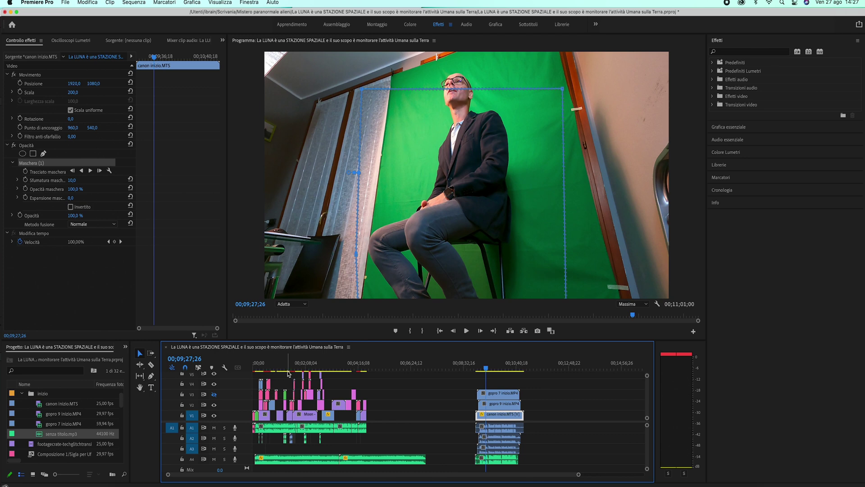
{"action": "left_click_drag", "start_coordinate": [494, 416], "coordinate": [497, 390]}
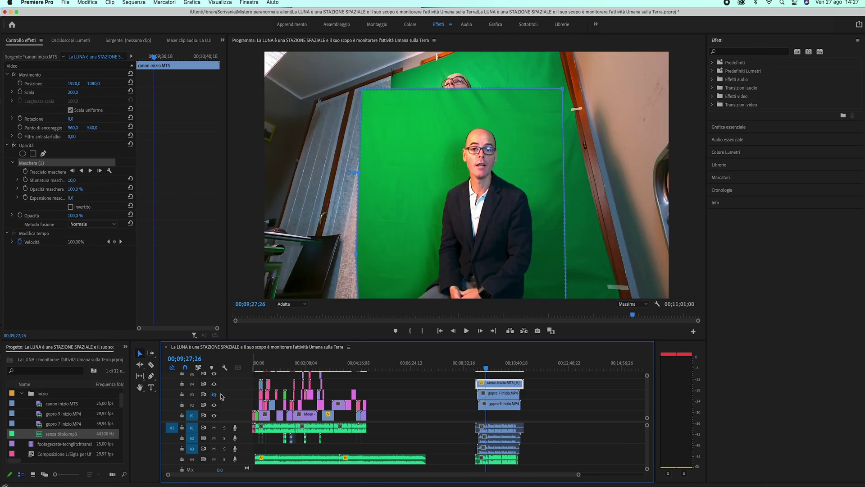
{"action": "left_click", "coordinate": [214, 406]}
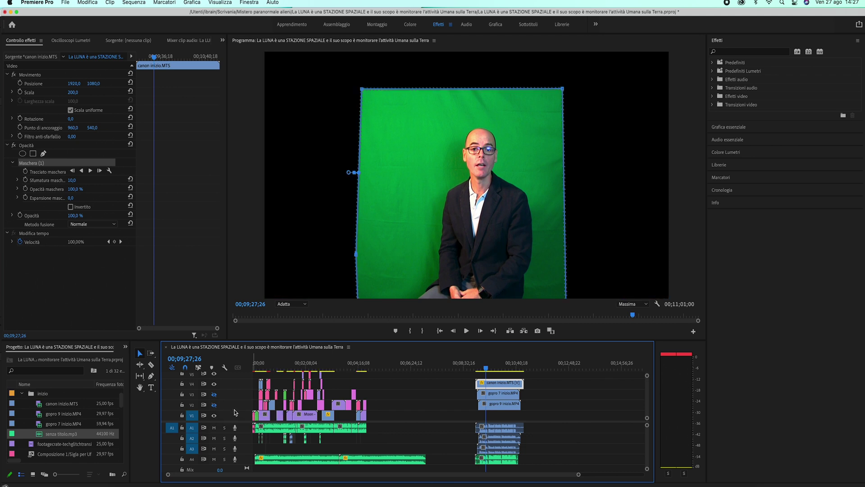
{"action": "left_click", "coordinate": [214, 395]}
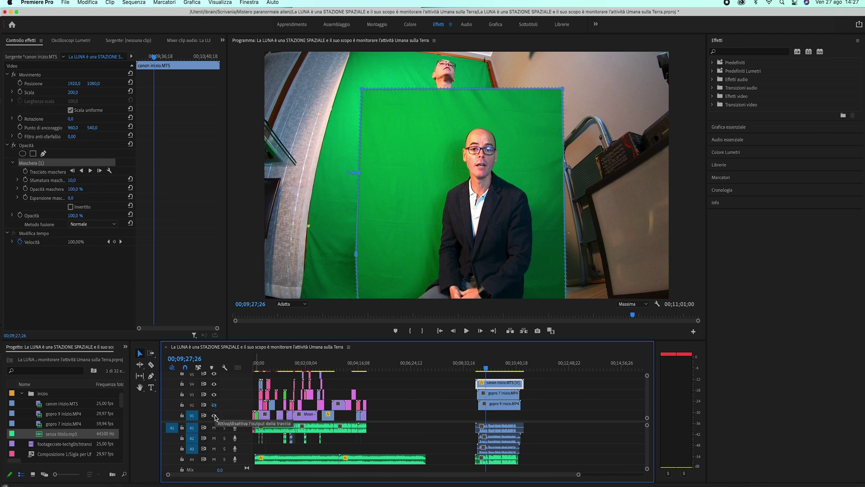
{"action": "left_click", "coordinate": [215, 395]}
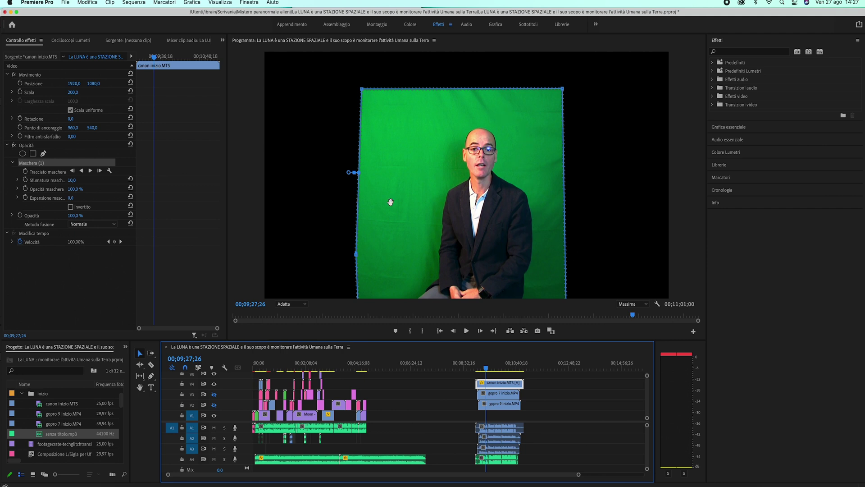
Search 'ultra' in Effects and apply the Ultra key to the canon inizio.MTS clip.
{"action": "left_click", "coordinate": [736, 53]}
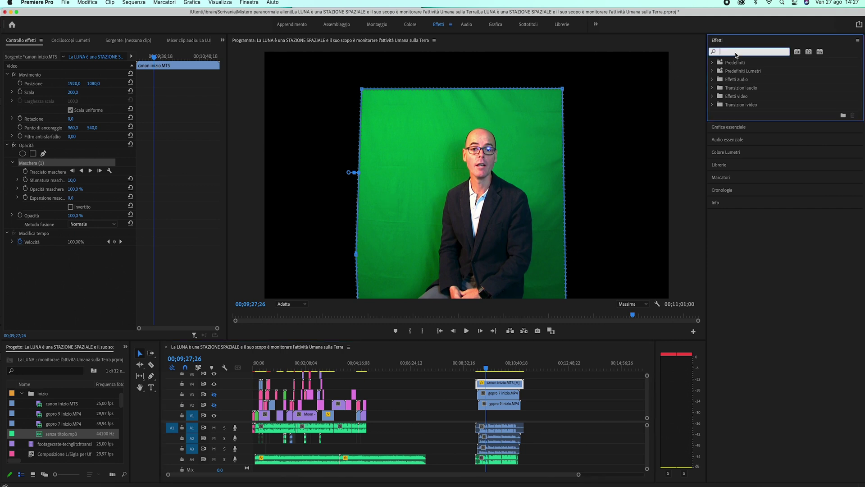
{"action": "type", "text": "ul"}
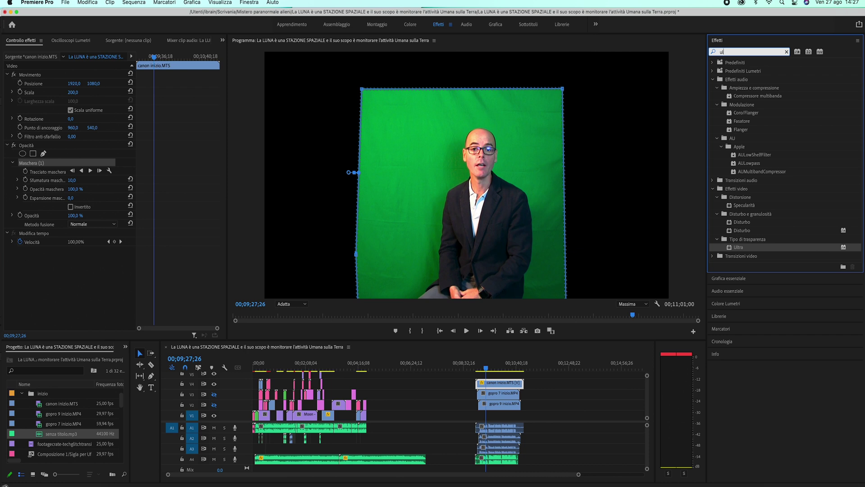
{"action": "type", "text": "tra"}
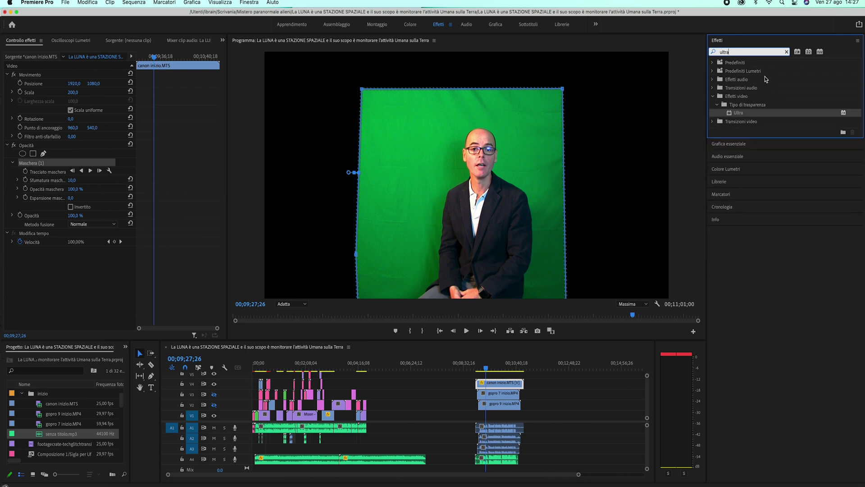
{"action": "left_click", "coordinate": [739, 114]}
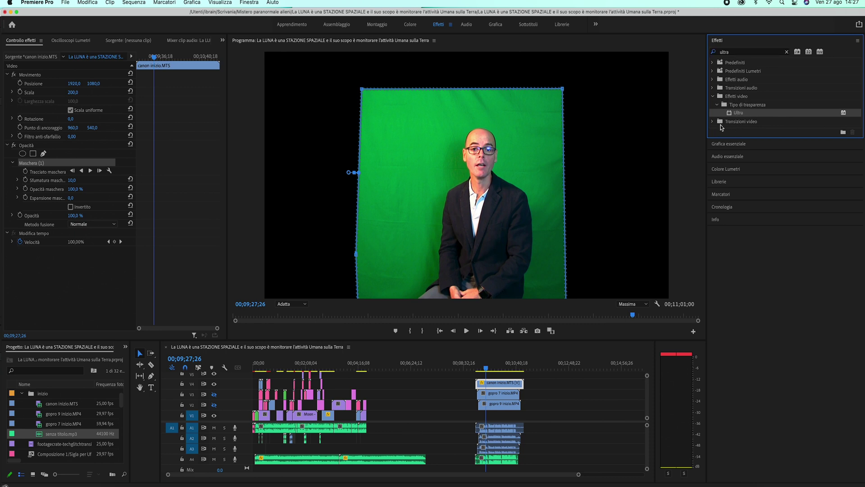
{"action": "left_click_drag", "start_coordinate": [731, 113], "coordinate": [514, 374]}
{"action": "left_click_drag", "start_coordinate": [514, 374], "coordinate": [514, 384]}
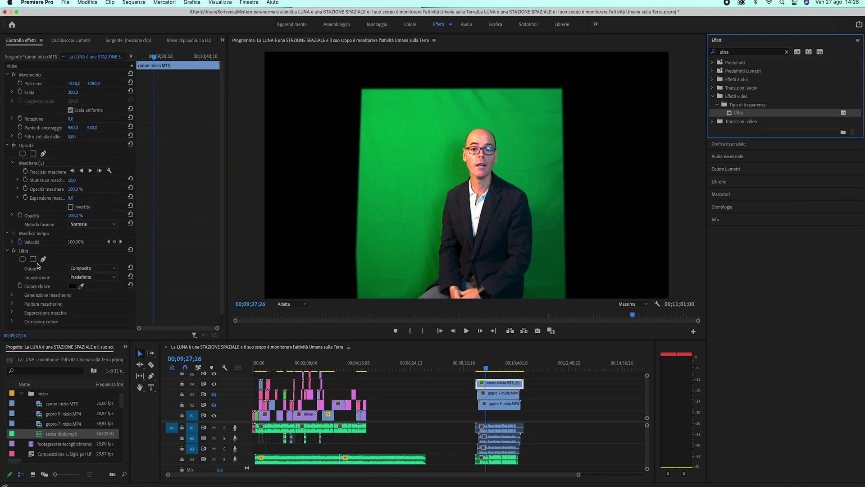
Sample the green backdrop with the Colore chiave eyedropper as Ultra's key colour.
{"action": "scroll", "coordinate": [40, 266], "scroll_direction": "down", "scroll_amount": 1}
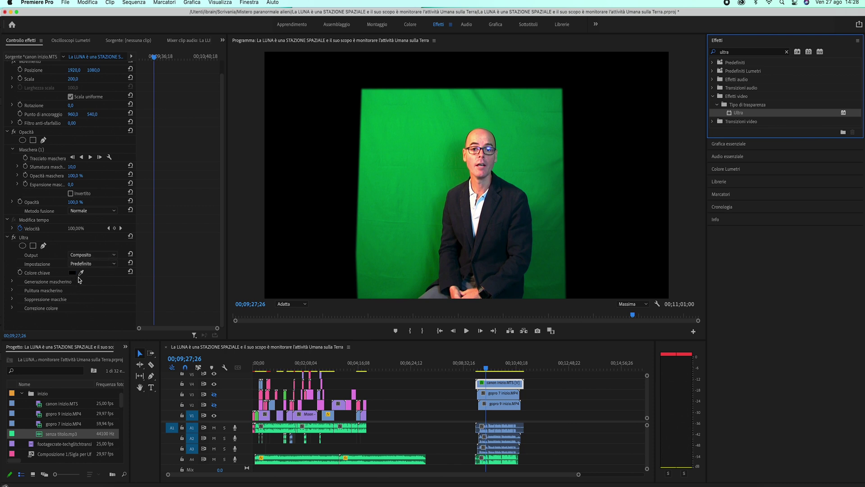
{"action": "left_click", "coordinate": [81, 273]}
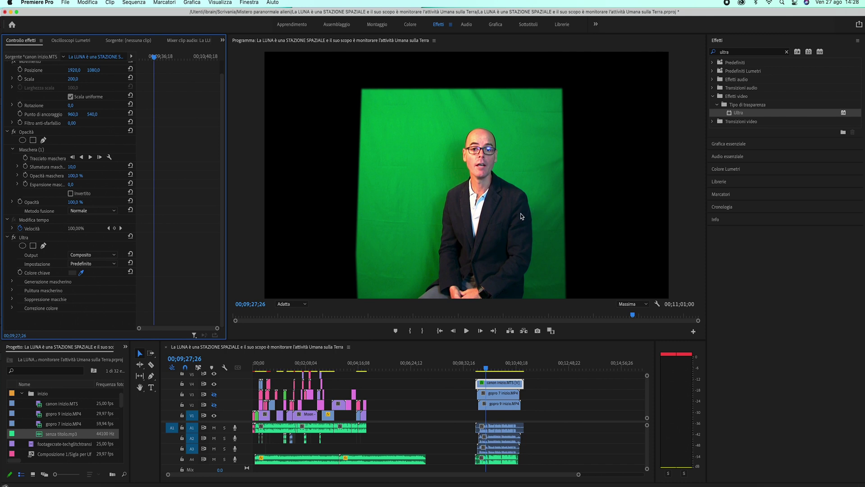
{"action": "left_click", "coordinate": [537, 228]}
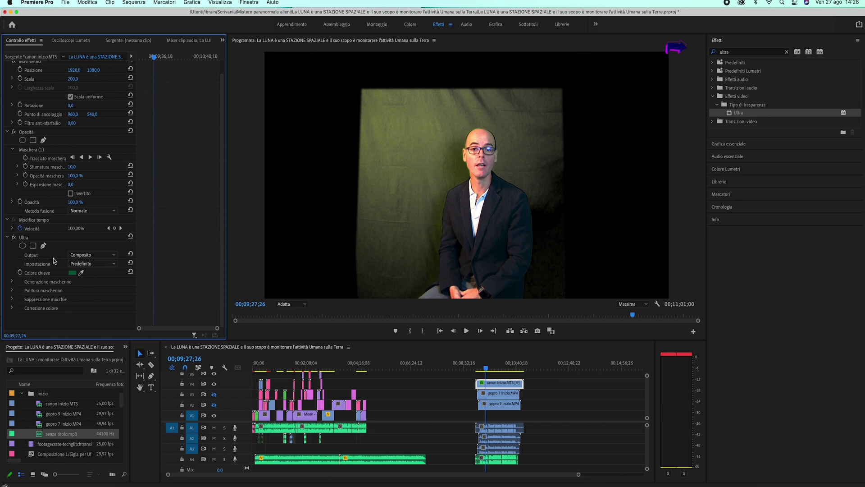
Set Ultra's Output to Canale alfa and expand the Generazione mascherino settings.
{"action": "left_click", "coordinate": [101, 255]}
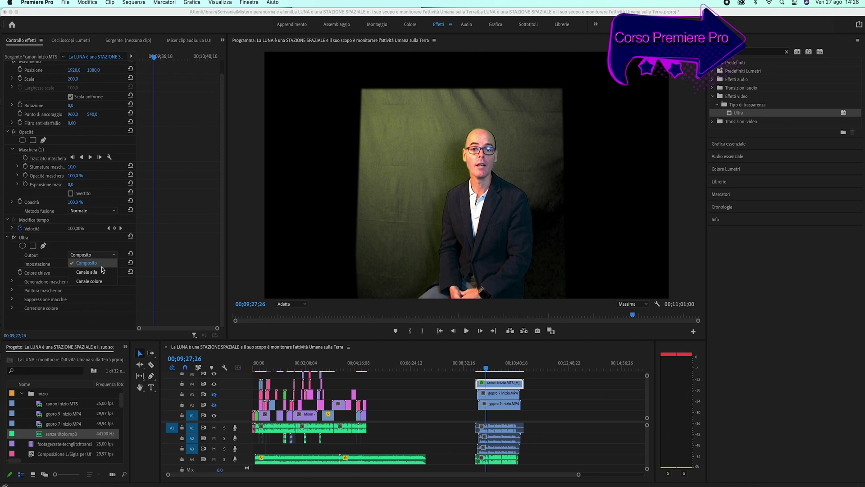
{"action": "left_click", "coordinate": [101, 270]}
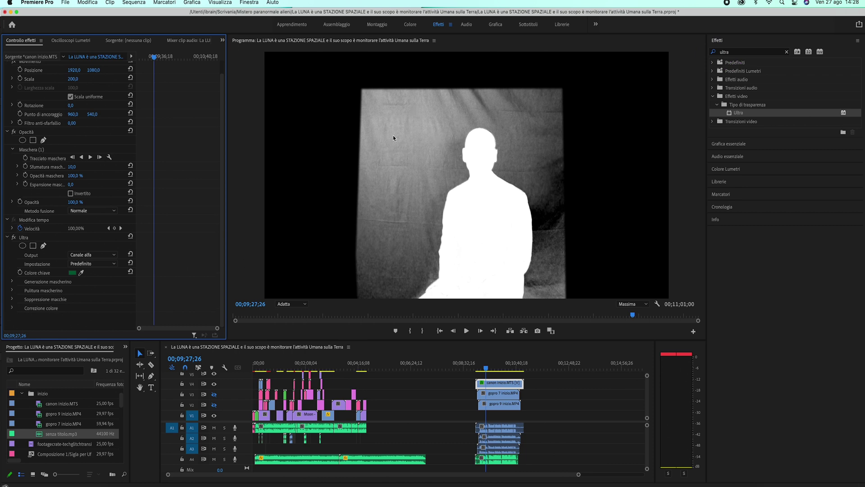
{"action": "left_click", "coordinate": [12, 282]}
{"action": "scroll", "coordinate": [167, 283], "scroll_direction": "down", "scroll_amount": 3}
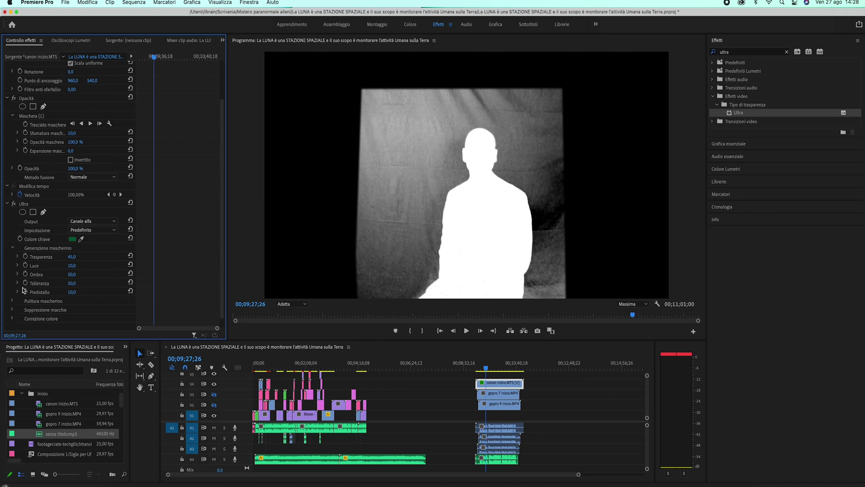
Expand Trasparenza and Luce, then drag Luce from 10,0 down to 0,0.
{"action": "left_click", "coordinate": [17, 256]}
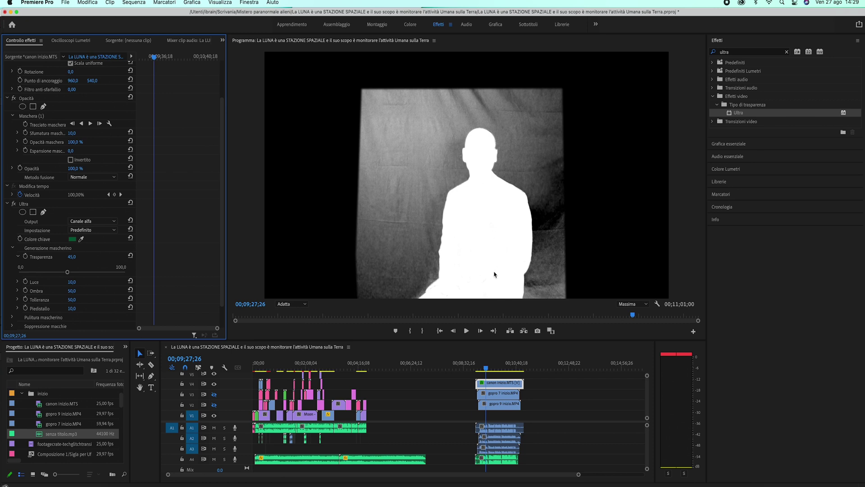
{"action": "scroll", "coordinate": [169, 230], "scroll_direction": "down", "scroll_amount": 3}
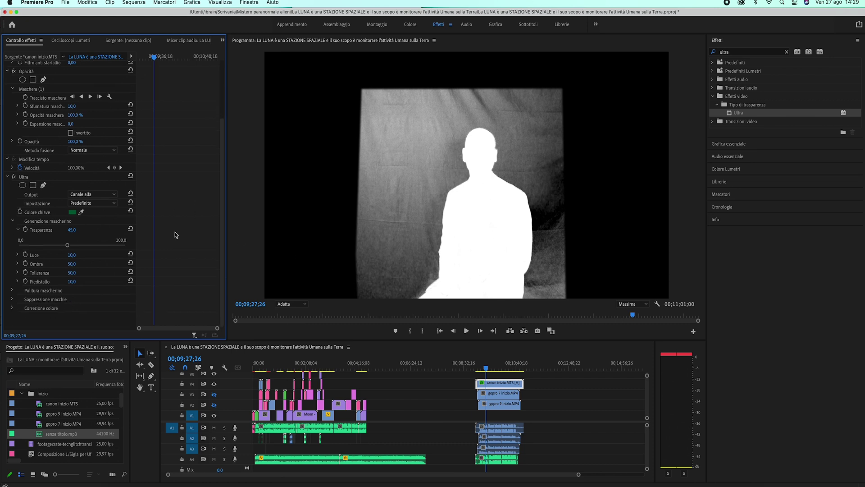
{"action": "left_click", "coordinate": [17, 255]}
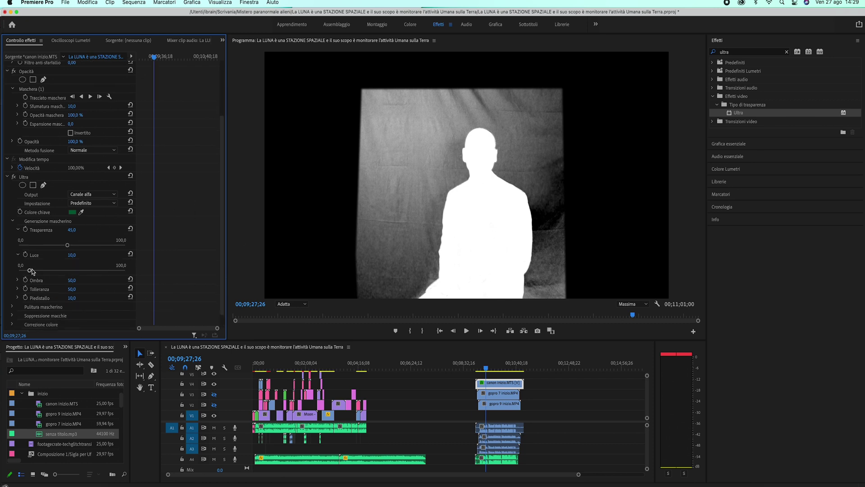
{"action": "left_click_drag", "start_coordinate": [30, 270], "coordinate": [7, 278]}
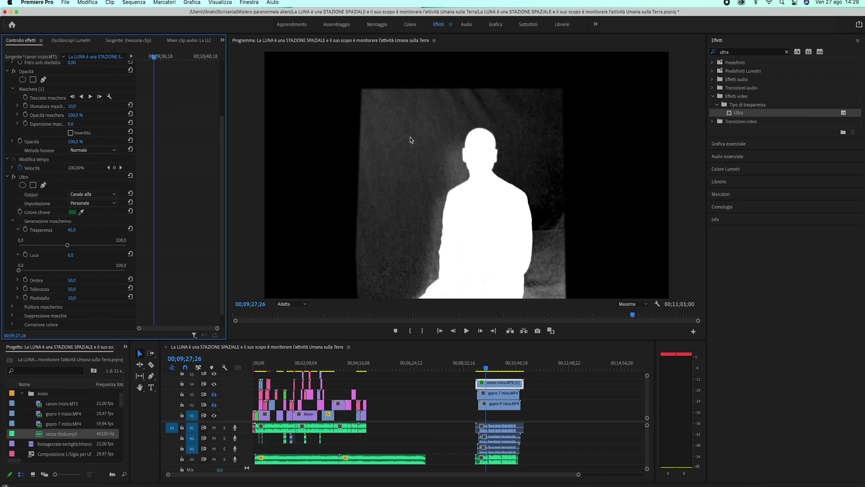
{"action": "scroll", "coordinate": [144, 262], "scroll_direction": "down", "scroll_amount": 1}
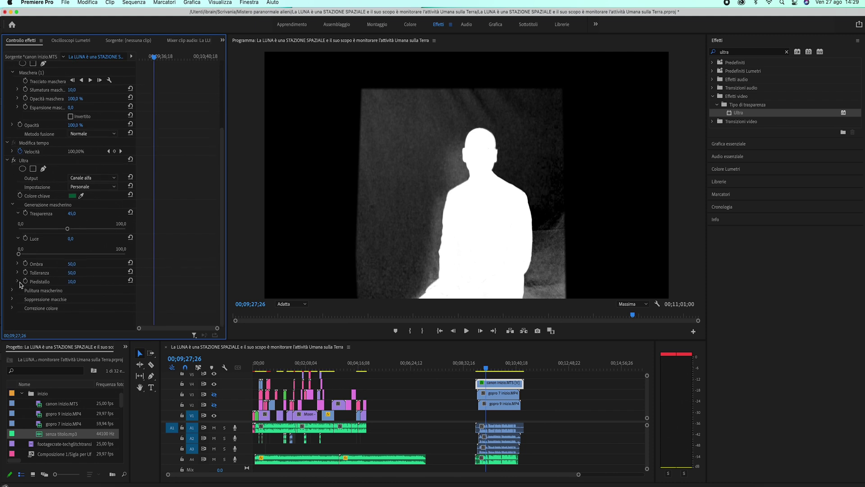
{"action": "left_click", "coordinate": [18, 281]}
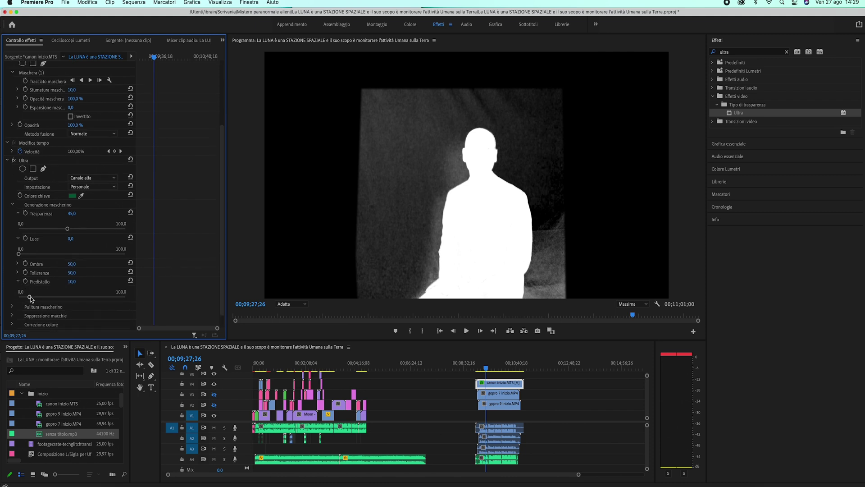
Raise Piedistallo to 100 and lower Ombra to about 40.
{"action": "left_click_drag", "start_coordinate": [31, 297], "coordinate": [132, 312]}
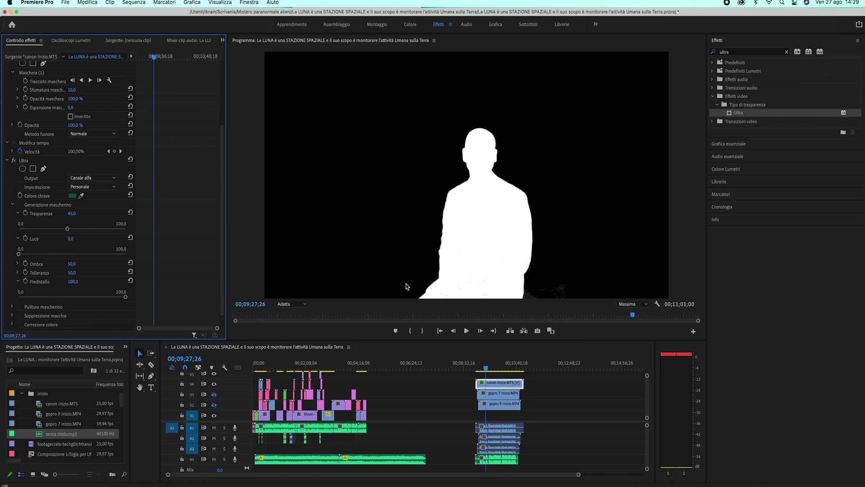
{"action": "left_click", "coordinate": [17, 264]}
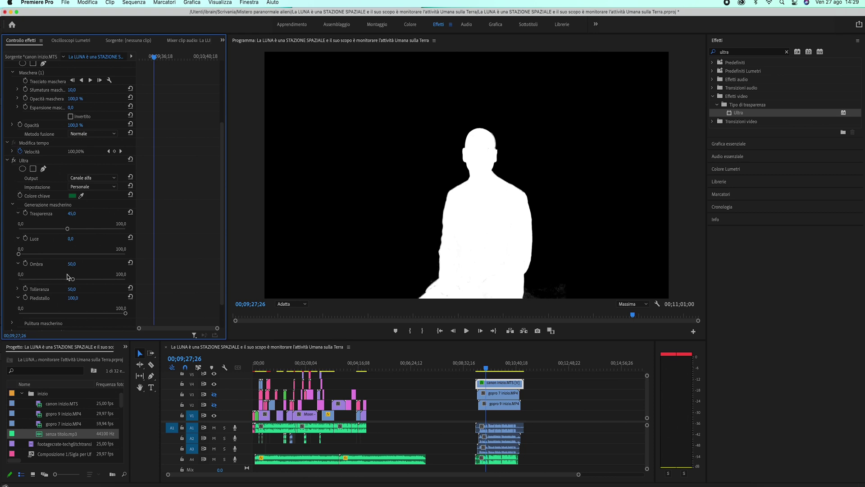
{"action": "left_click_drag", "start_coordinate": [74, 280], "coordinate": [61, 282]}
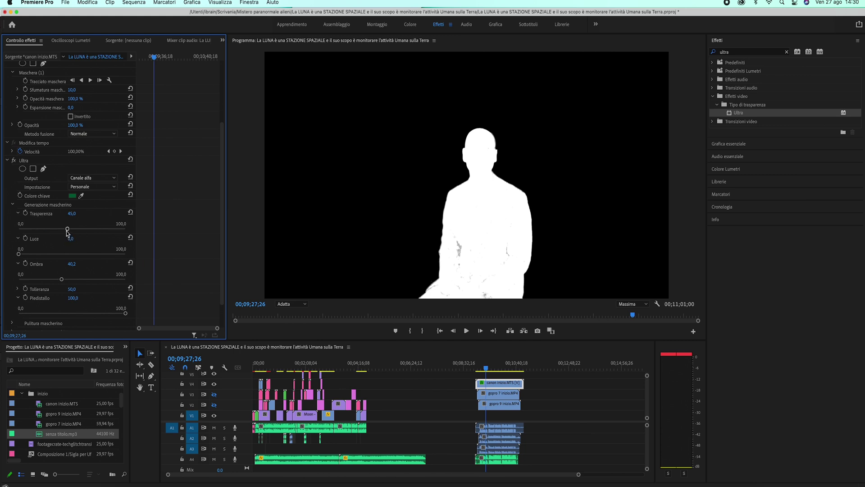
Fine-tune Trasparenza to about 46, with small Luce, Ombra and Piedistallo tweaks, for a black background.
{"action": "left_click_drag", "start_coordinate": [68, 229], "coordinate": [38, 236]}
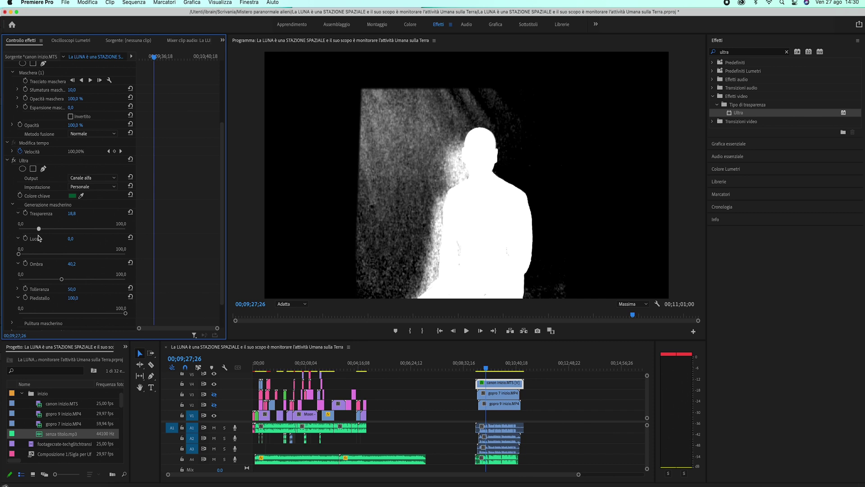
{"action": "left_click_drag", "start_coordinate": [38, 237], "coordinate": [68, 242]}
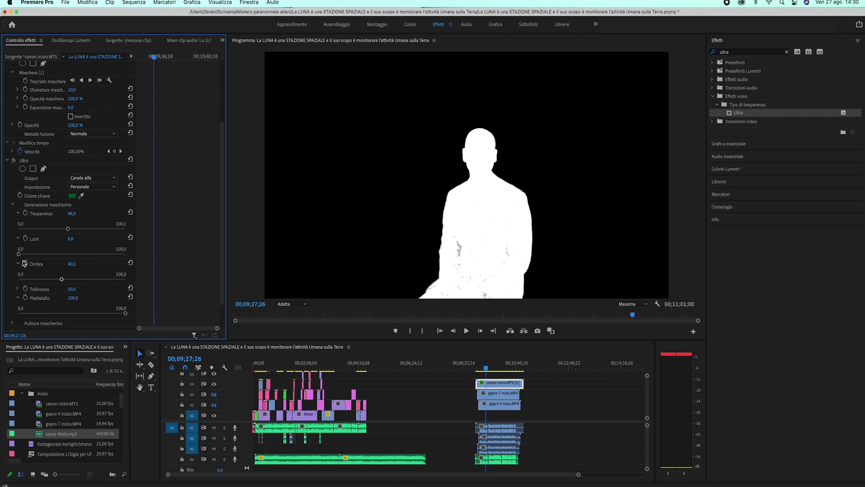
{"action": "left_click_drag", "start_coordinate": [20, 255], "coordinate": [1, 266]}
{"action": "left_click_drag", "start_coordinate": [67, 281], "coordinate": [68, 280]}
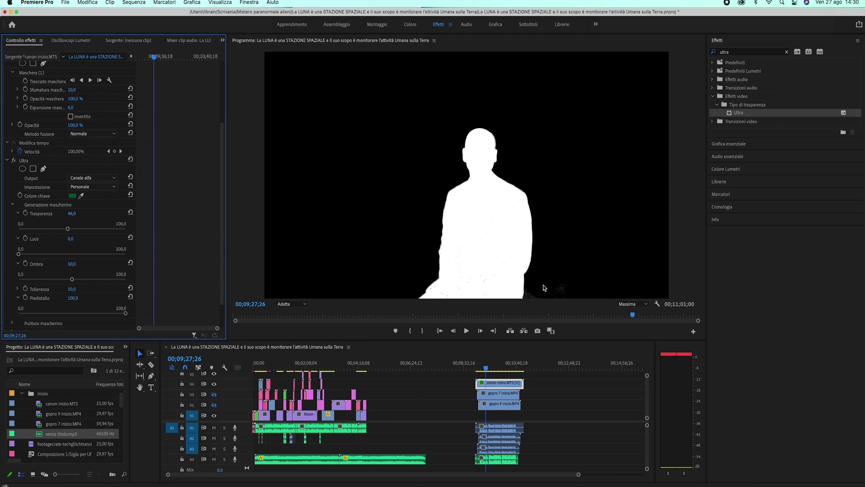
{"action": "mouse_move", "coordinate": [125, 313]}
{"action": "left_mouse_down"}
{"action": "mouse_move", "coordinate": [118, 316]}
{"action": "mouse_move", "coordinate": [126, 316]}
{"action": "left_mouse_up"}
{"action": "left_click_drag", "start_coordinate": [68, 229], "coordinate": [69, 234]}
{"action": "left_click_drag", "start_coordinate": [69, 230], "coordinate": [68, 238]}
{"action": "scroll", "coordinate": [137, 281], "scroll_direction": "down", "scroll_amount": 2}
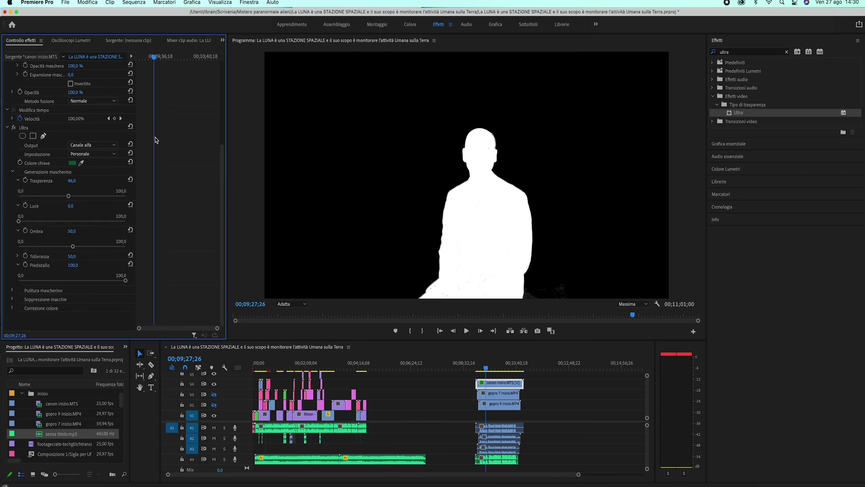
{"action": "left_click", "coordinate": [106, 150]}
Set Ultra's Output to Composito and play back the keyed presenter.
{"action": "left_click", "coordinate": [106, 154]}
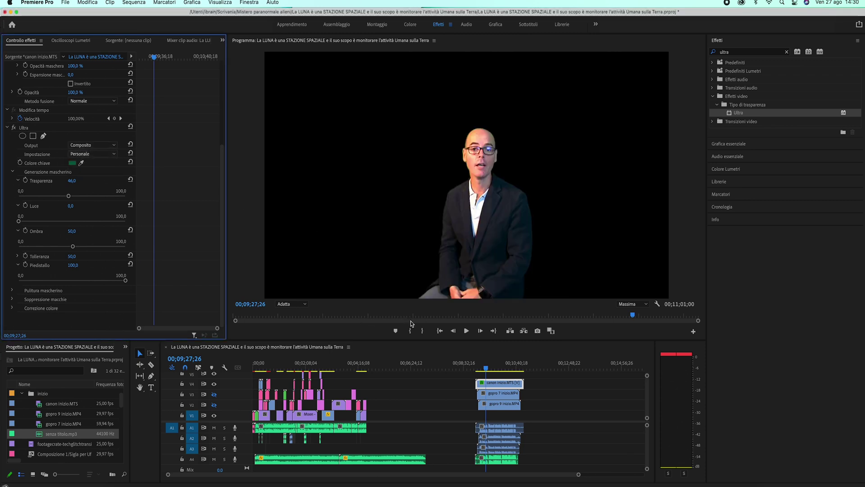
{"action": "key", "text": "space"}
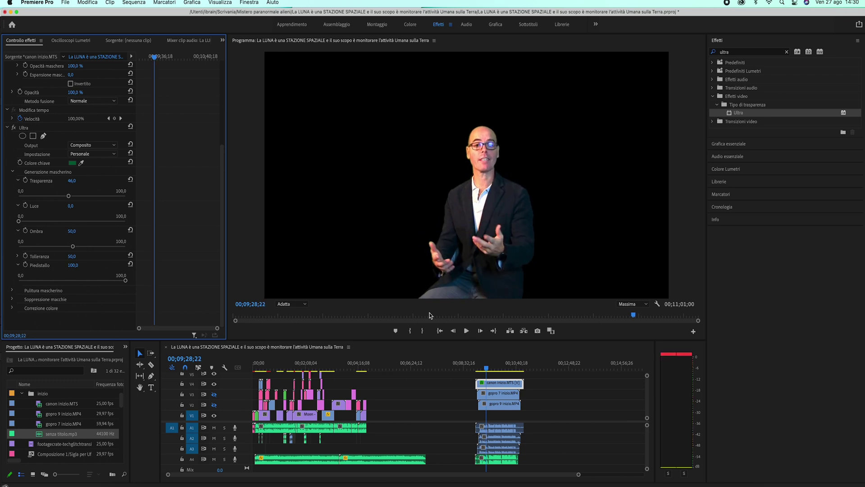
{"action": "key", "text": "space"}
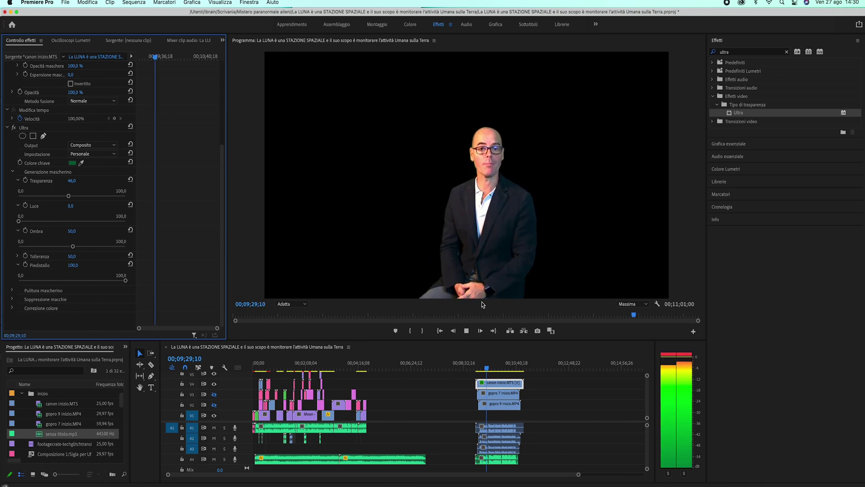
{"action": "key", "text": "space"}
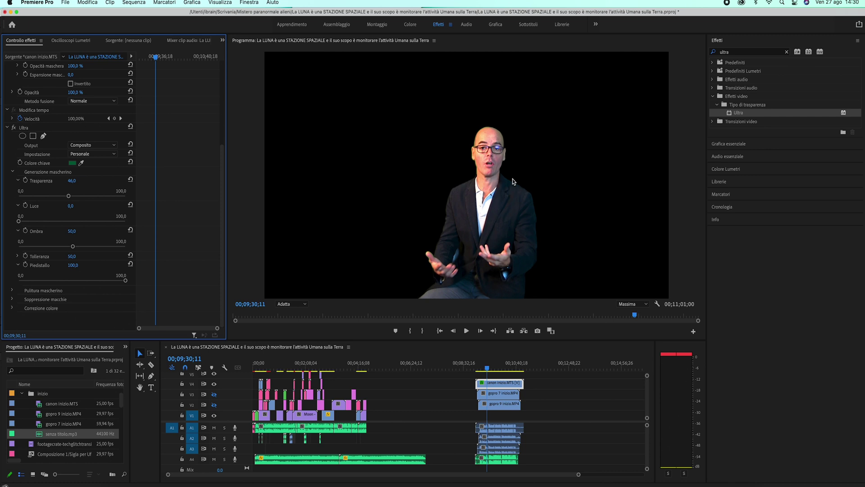
Zoom the Program monitor to 100%, then 150% to inspect the key edges.
{"action": "left_click", "coordinate": [297, 304]}
{"action": "left_click", "coordinate": [289, 361]}
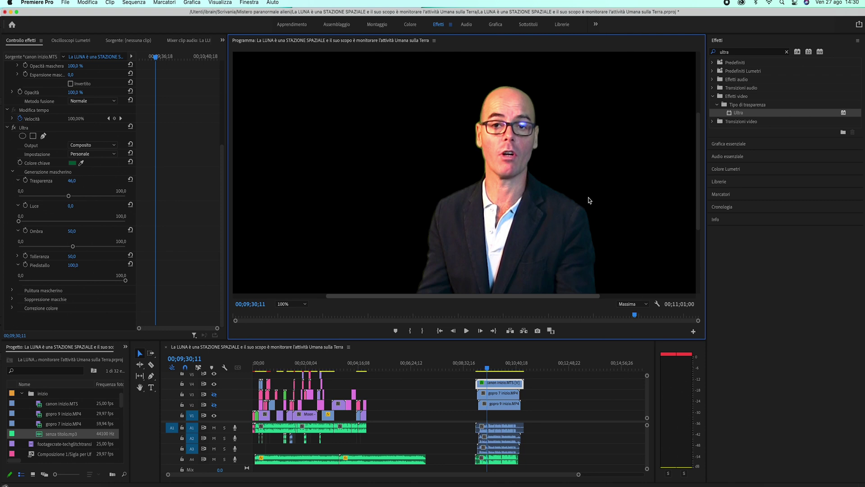
{"action": "left_click", "coordinate": [291, 304]}
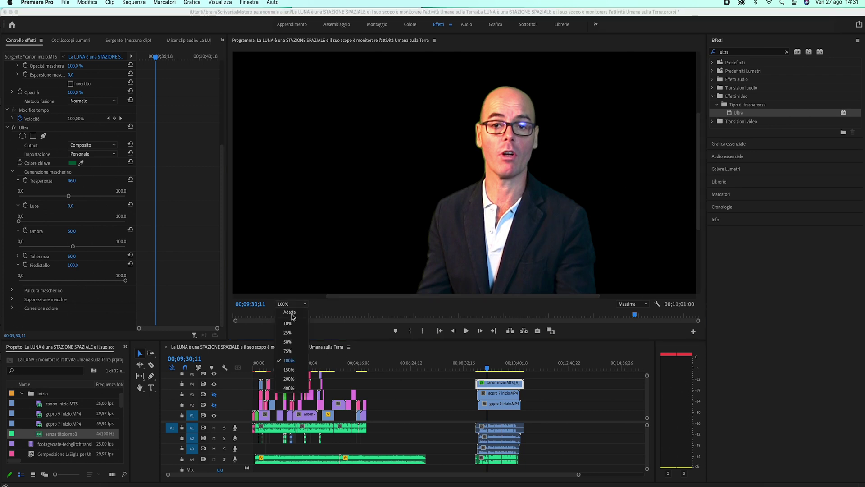
{"action": "left_click", "coordinate": [289, 369]}
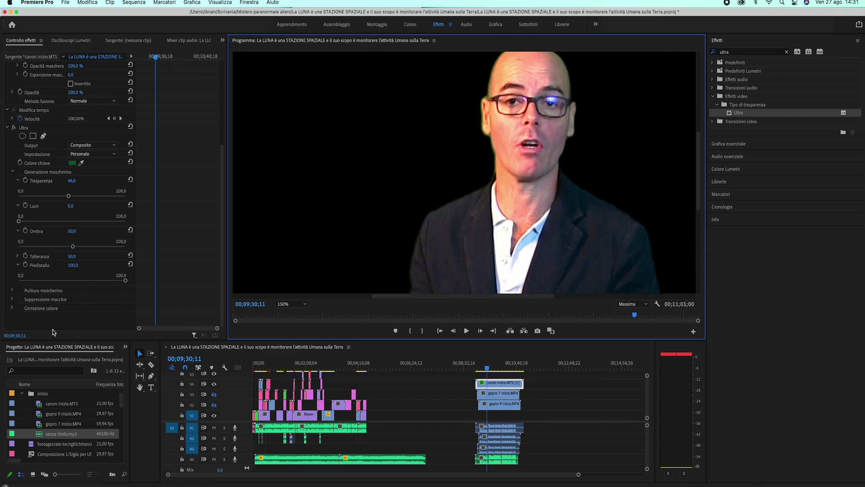
{"action": "left_click", "coordinate": [11, 294]}
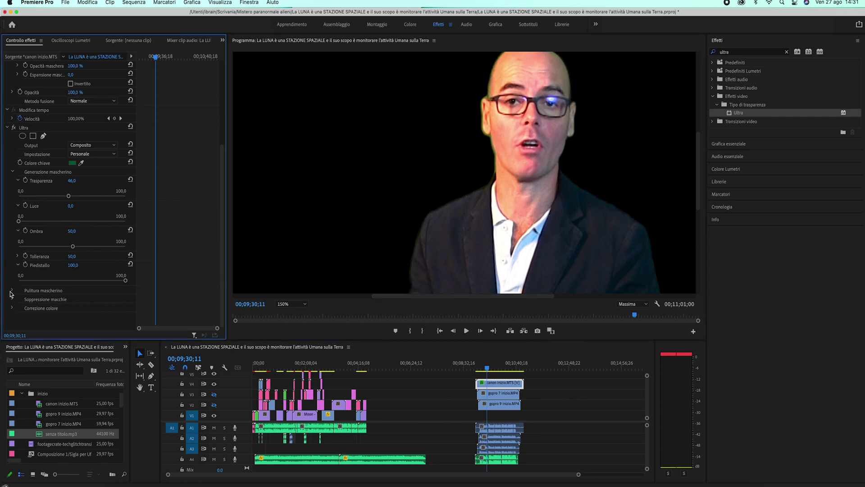
Set Pulitura mascherino's Riduci to 59,1 and fit the full frame in the Program monitor.
{"action": "left_click", "coordinate": [12, 291]}
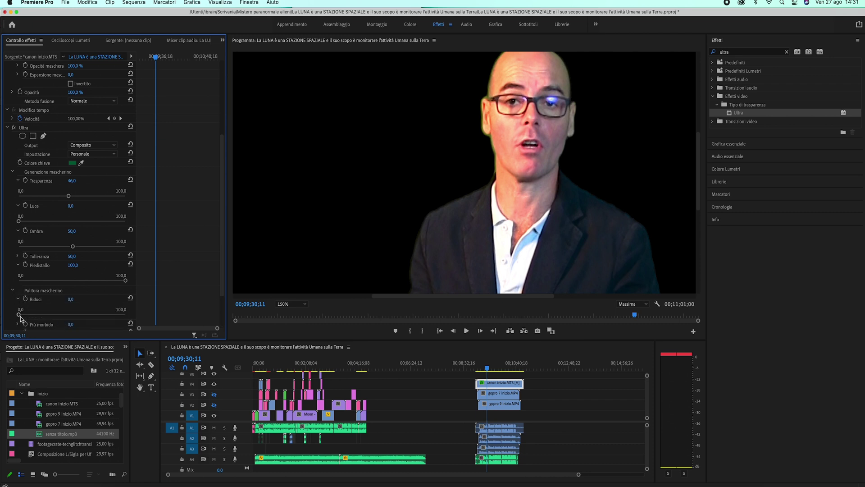
{"action": "left_click_drag", "start_coordinate": [19, 314], "coordinate": [35, 315]}
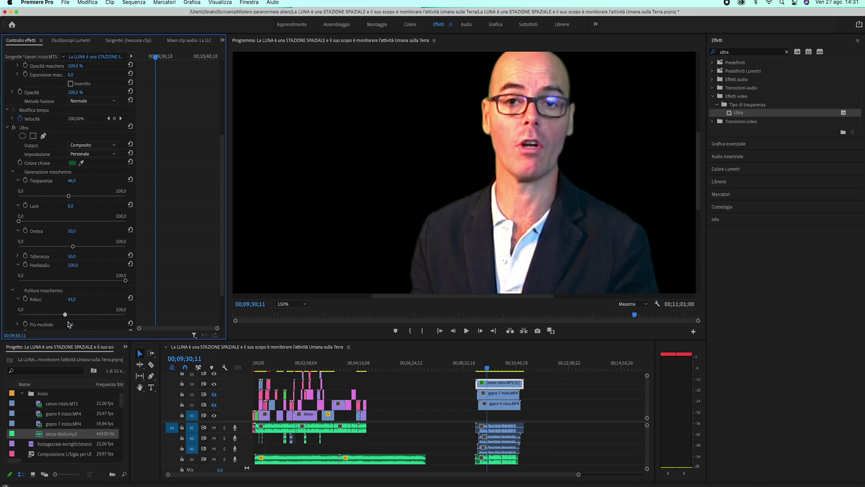
{"action": "left_click_drag", "start_coordinate": [40, 315], "coordinate": [82, 315]}
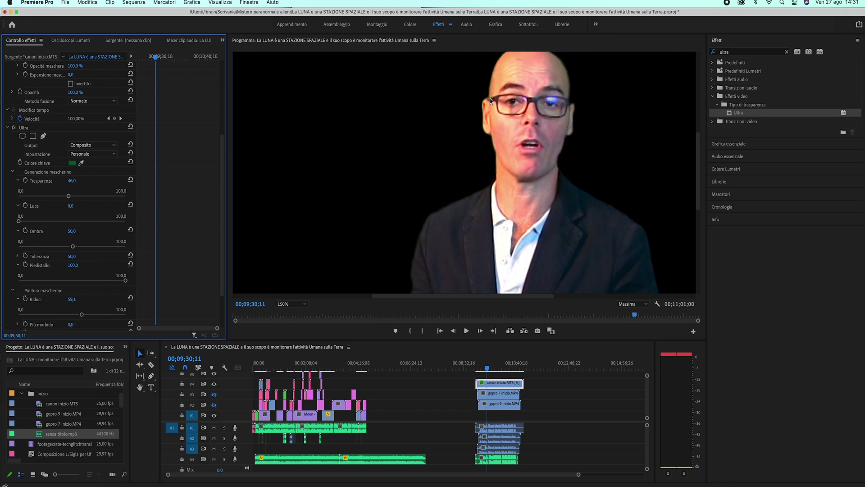
{"action": "left_click", "coordinate": [480, 111]}
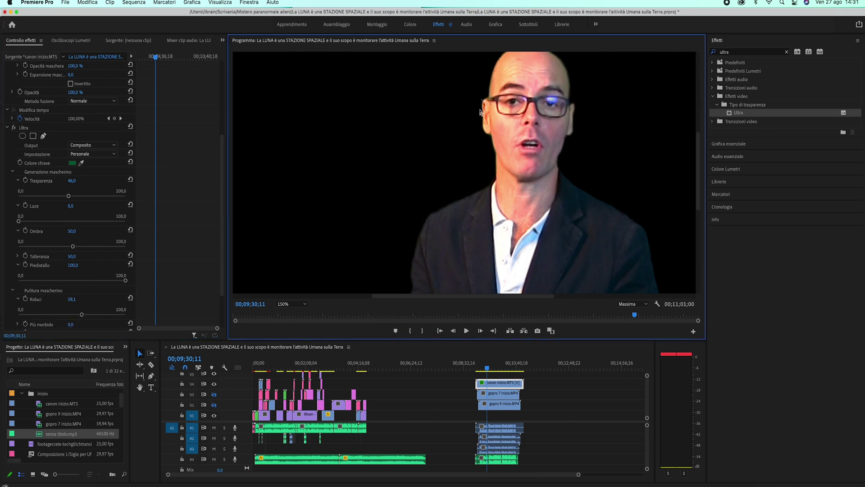
{"action": "left_click", "coordinate": [288, 309]}
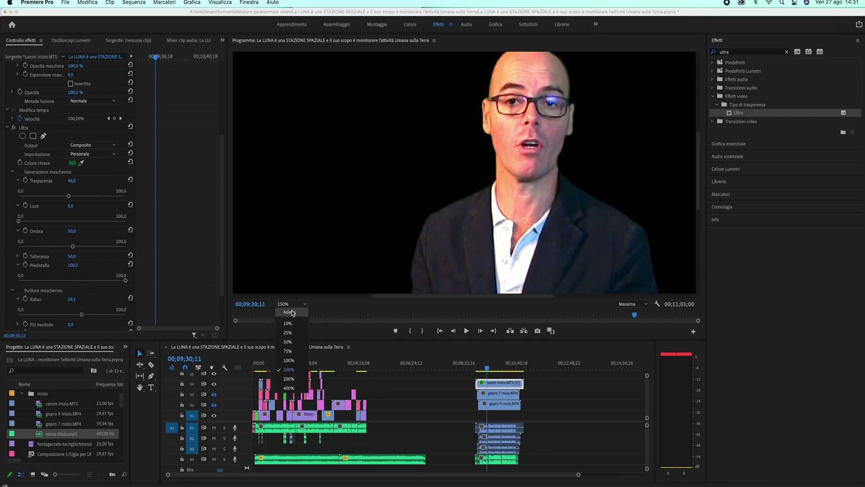
{"action": "left_click", "coordinate": [292, 313]}
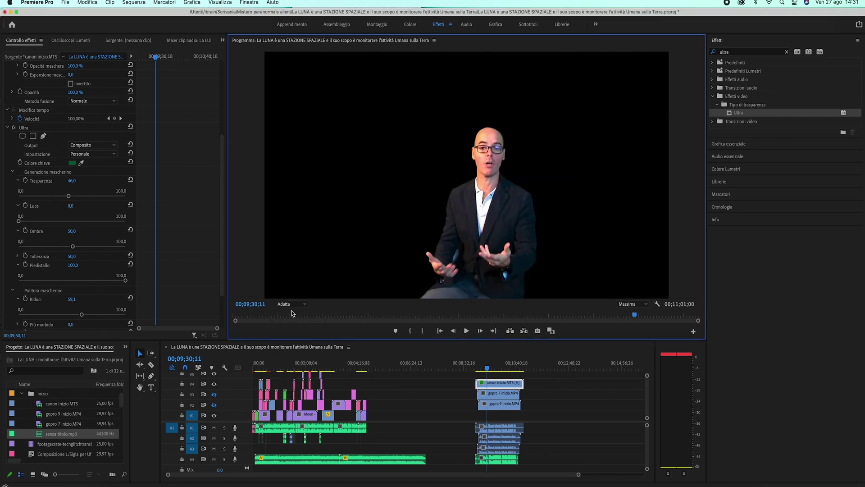
Set Ultra Key spill suppression Intervallo to 32.2 and Togli saturazione to 22.1.
{"action": "scroll", "coordinate": [66, 310], "scroll_direction": "down", "scroll_amount": 2}
{"action": "scroll", "coordinate": [66, 309], "scroll_direction": "down", "scroll_amount": 1}
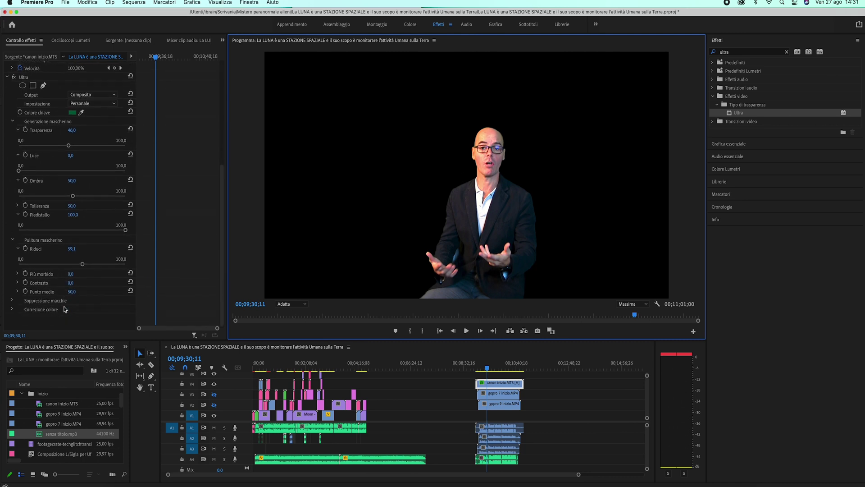
{"action": "left_click", "coordinate": [13, 301]}
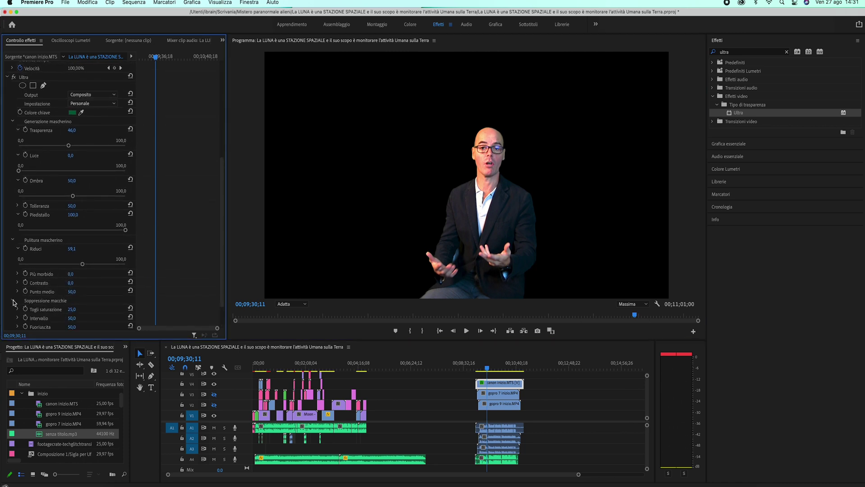
{"action": "scroll", "coordinate": [181, 294], "scroll_direction": "down", "scroll_amount": 1}
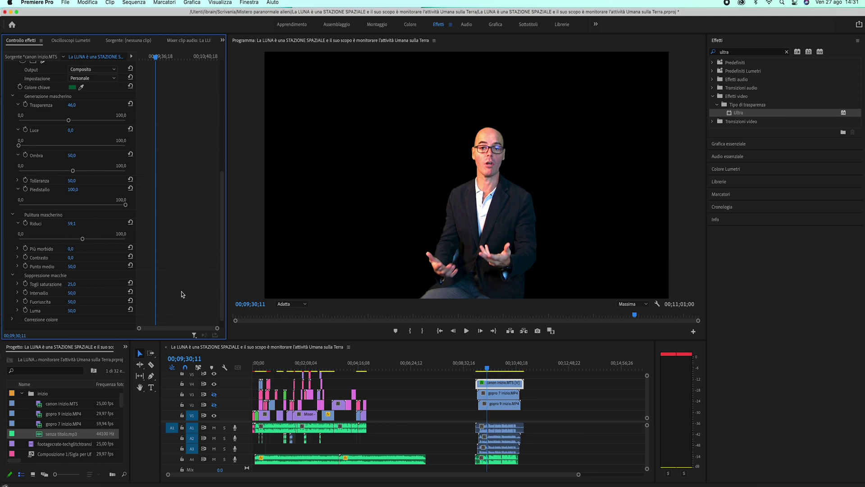
{"action": "left_click", "coordinate": [18, 293]}
{"action": "mouse_move", "coordinate": [72, 309]}
{"action": "left_mouse_down"}
{"action": "mouse_move", "coordinate": [52, 310]}
{"action": "mouse_move", "coordinate": [72, 319]}
{"action": "mouse_move", "coordinate": [71, 311]}
{"action": "left_mouse_up"}
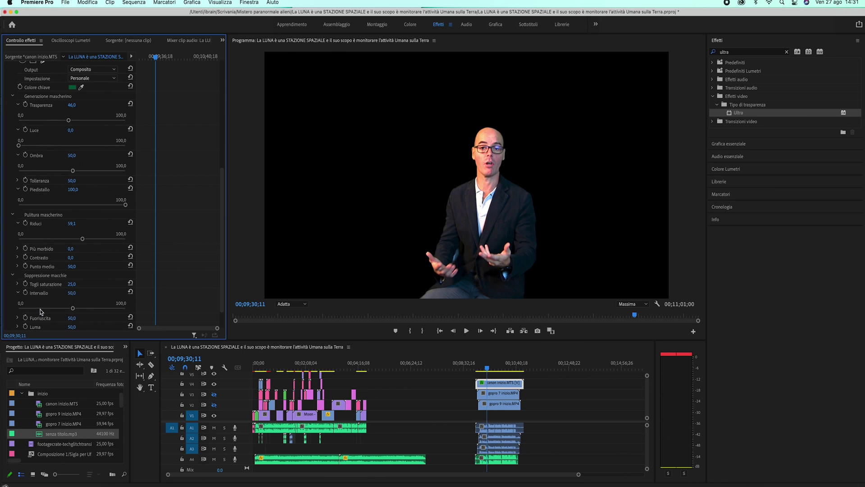
{"action": "left_click", "coordinate": [18, 284]}
{"action": "left_click_drag", "start_coordinate": [46, 300], "coordinate": [112, 306]}
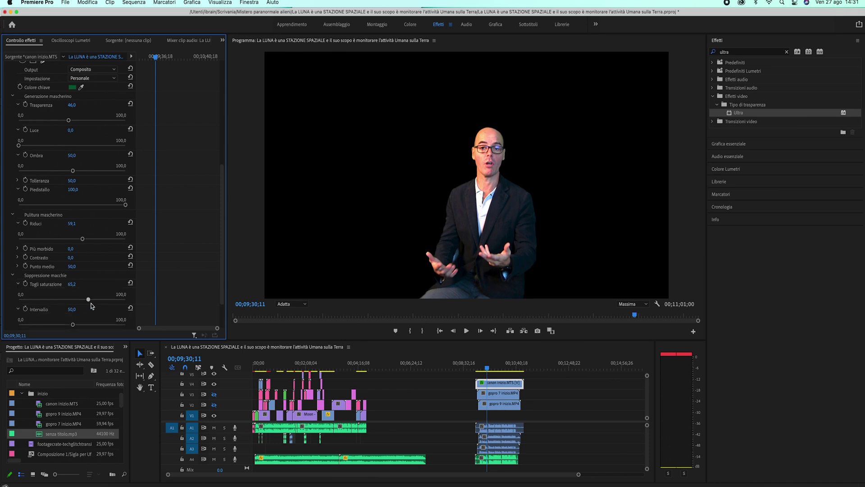
{"action": "left_click_drag", "start_coordinate": [111, 299], "coordinate": [43, 301]}
Raise the Ultra Key colour-correction Saturazione to 109.4.
{"action": "scroll", "coordinate": [181, 268], "scroll_direction": "down", "scroll_amount": 3}
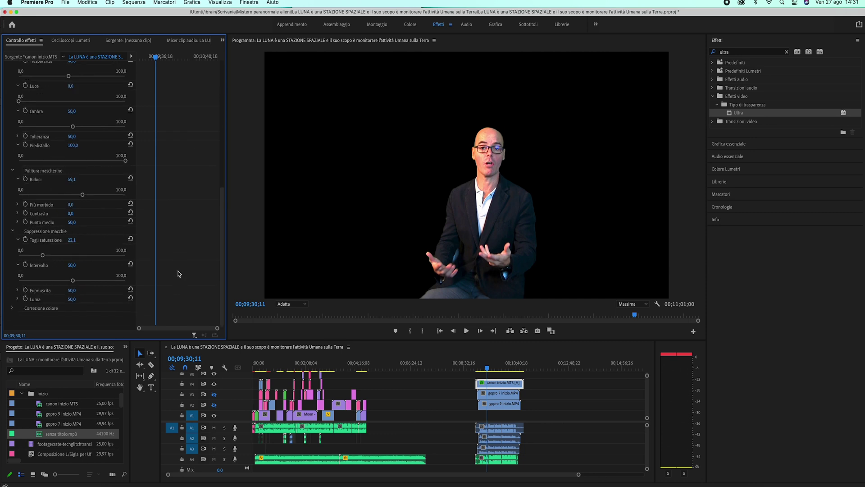
{"action": "left_click", "coordinate": [12, 310]}
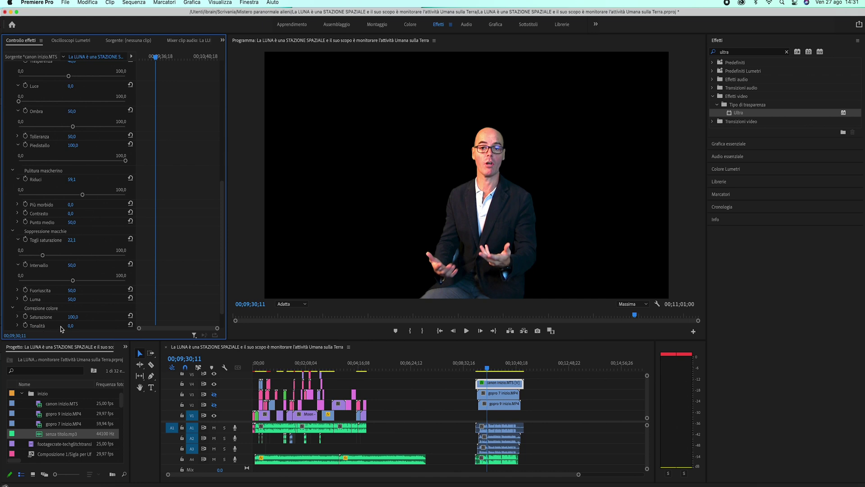
{"action": "left_click", "coordinate": [17, 317]}
{"action": "scroll", "coordinate": [45, 313], "scroll_direction": "down", "scroll_amount": 1}
{"action": "left_click_drag", "start_coordinate": [72, 315], "coordinate": [77, 322]}
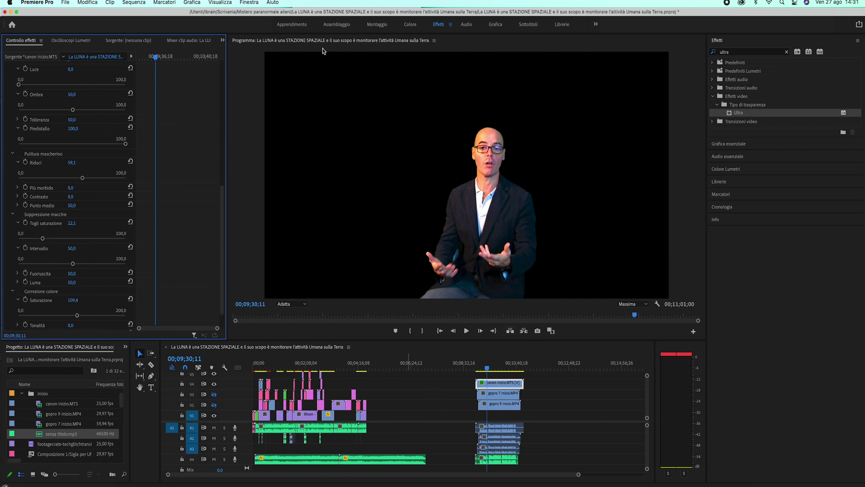
{"action": "scroll", "coordinate": [216, 218], "scroll_direction": "up", "scroll_amount": 10}
{"action": "scroll", "coordinate": [216, 219], "scroll_direction": "up", "scroll_amount": 2}
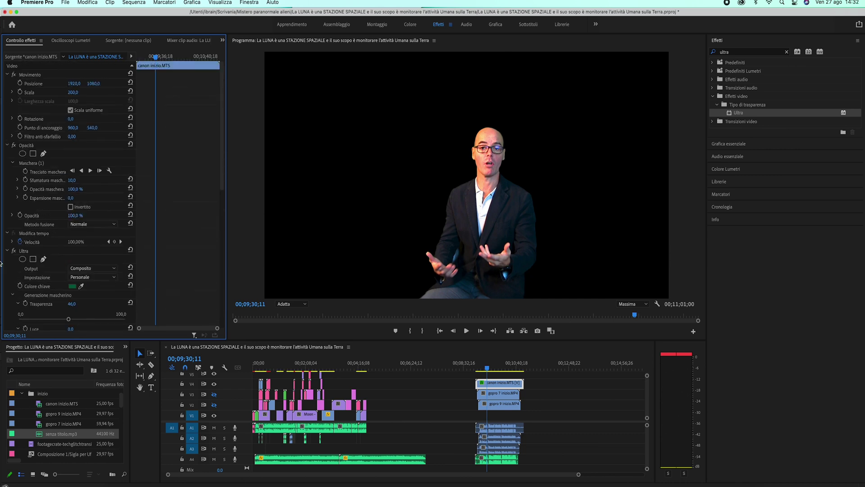
Collapse the Ultra Key settings and turn track output back on for V3 and V2.
{"action": "left_click", "coordinate": [7, 251]}
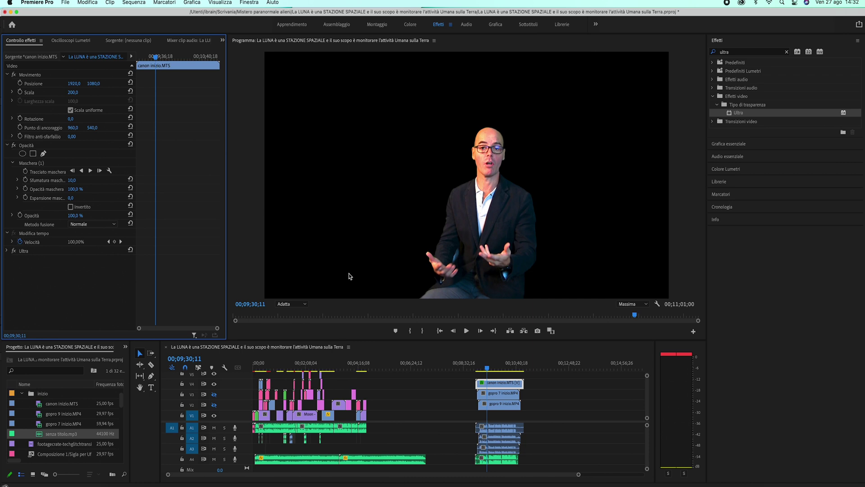
{"action": "left_click", "coordinate": [214, 395]}
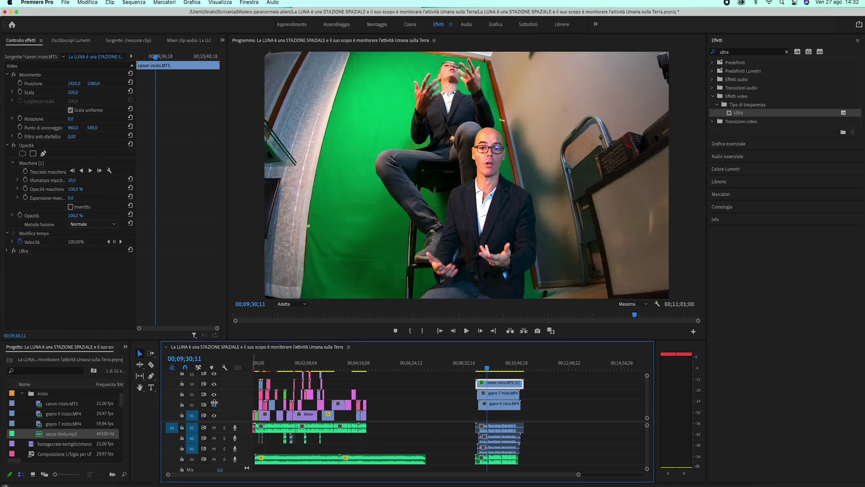
{"action": "left_click", "coordinate": [214, 405]}
Play and stop the composite of the keyed presenter over the green-screen room footage.
{"action": "key", "text": "space"}
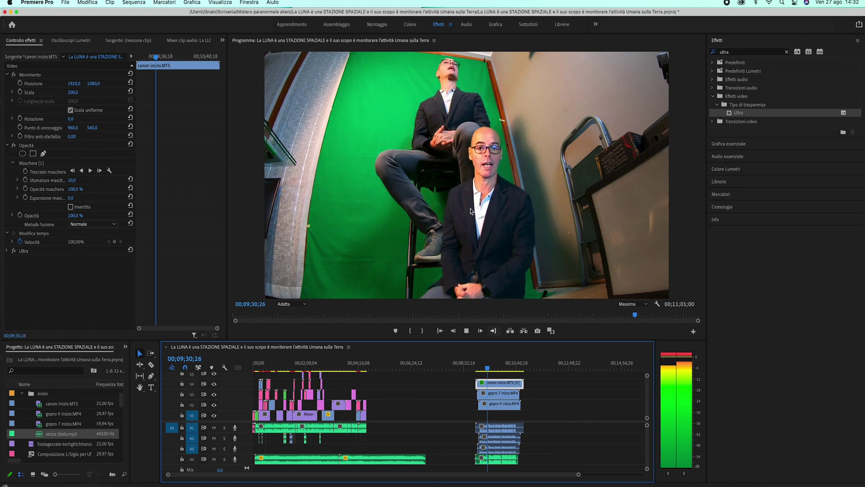
{"action": "key", "text": "space"}
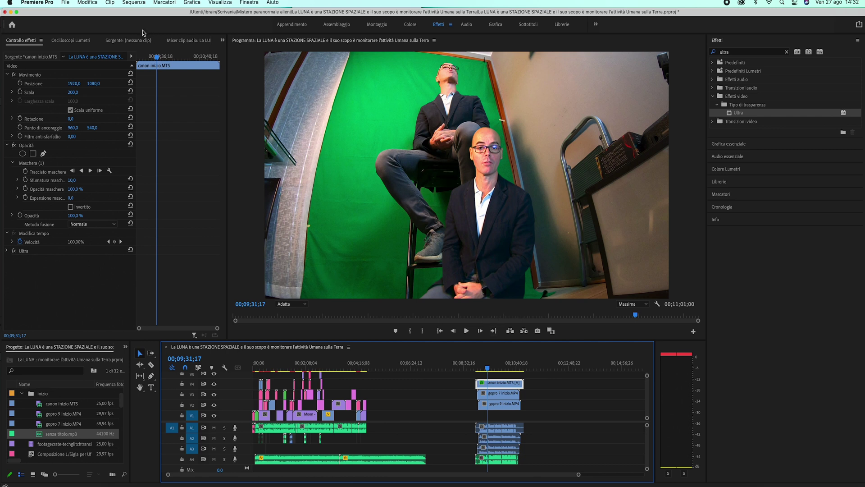
{"action": "left_click", "coordinate": [66, 3]}
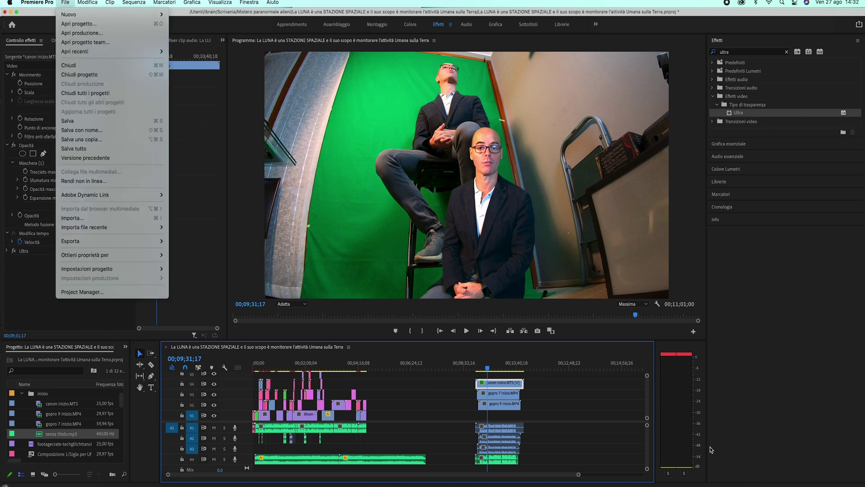
{"action": "key", "text": "Escape"}
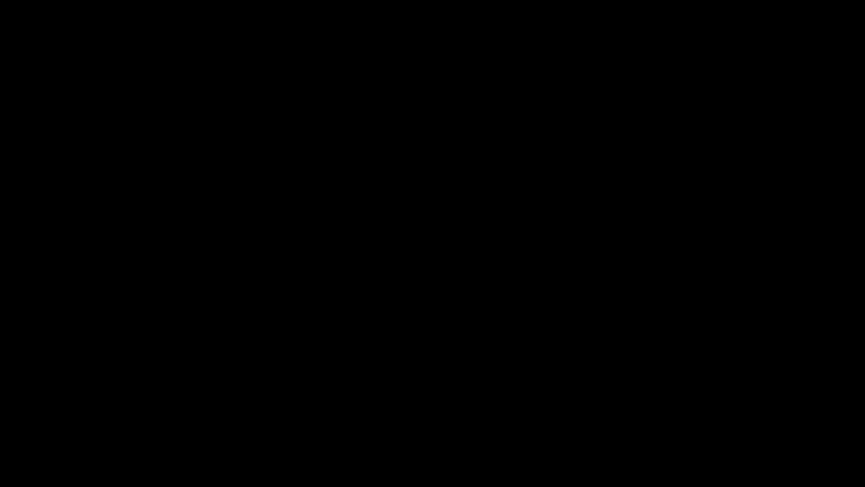